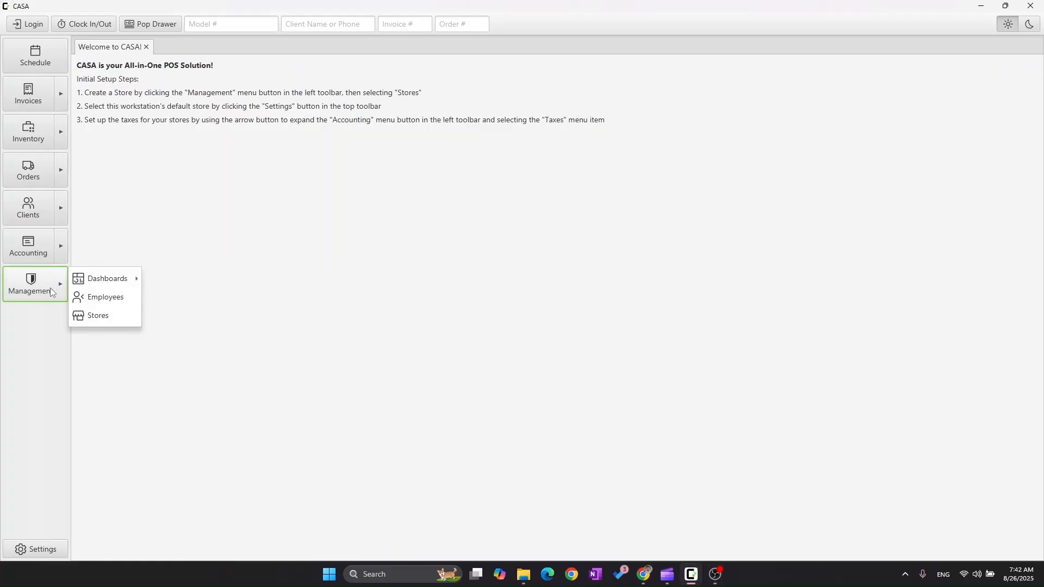
# Open the accounting tax setup and log in by entering the employee's password
pyautogui.click(105, 225)
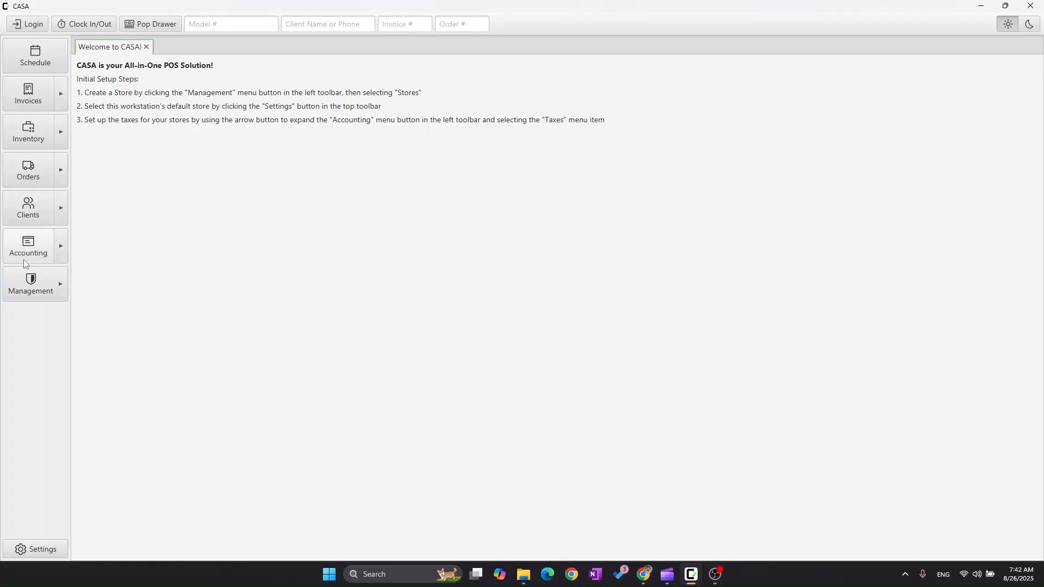
pyautogui.click(63, 252)
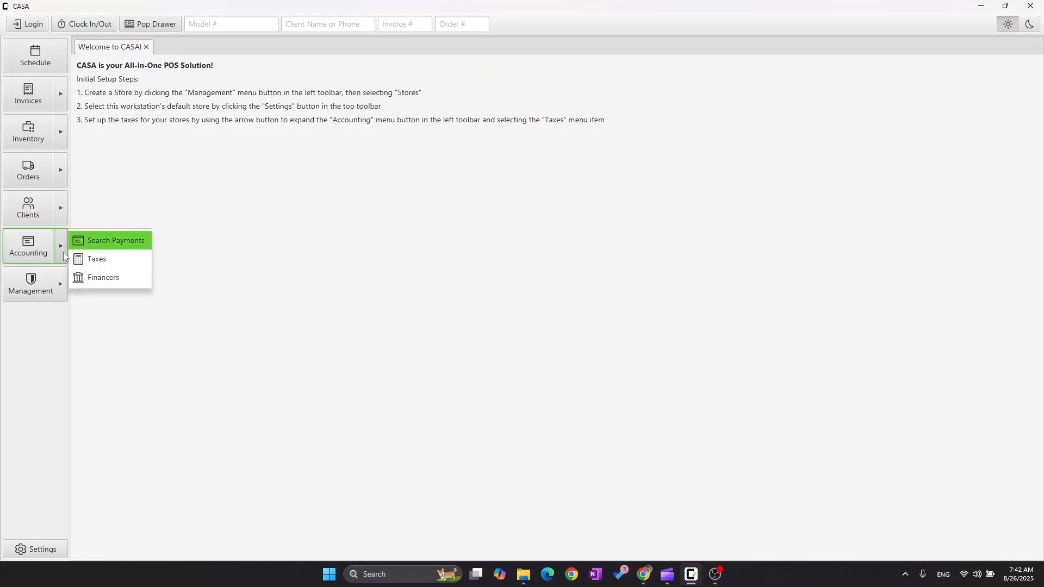
pyautogui.click(124, 267)
pyautogui.write('********')
pyautogui.press('Return')
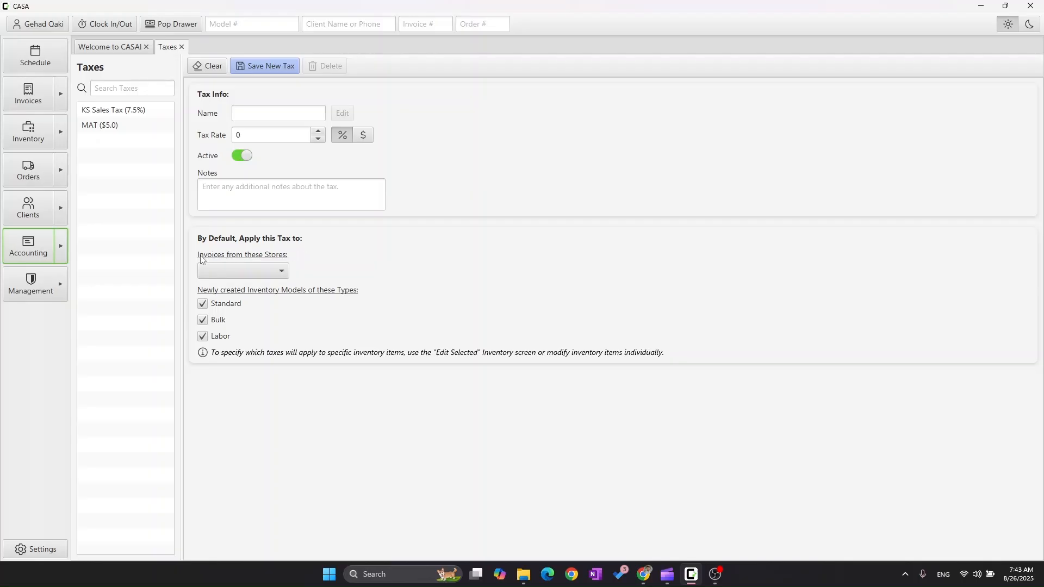
# Name the new tax CO Sales Tax and set its rate to 8.25 percent
pyautogui.click(264, 266)
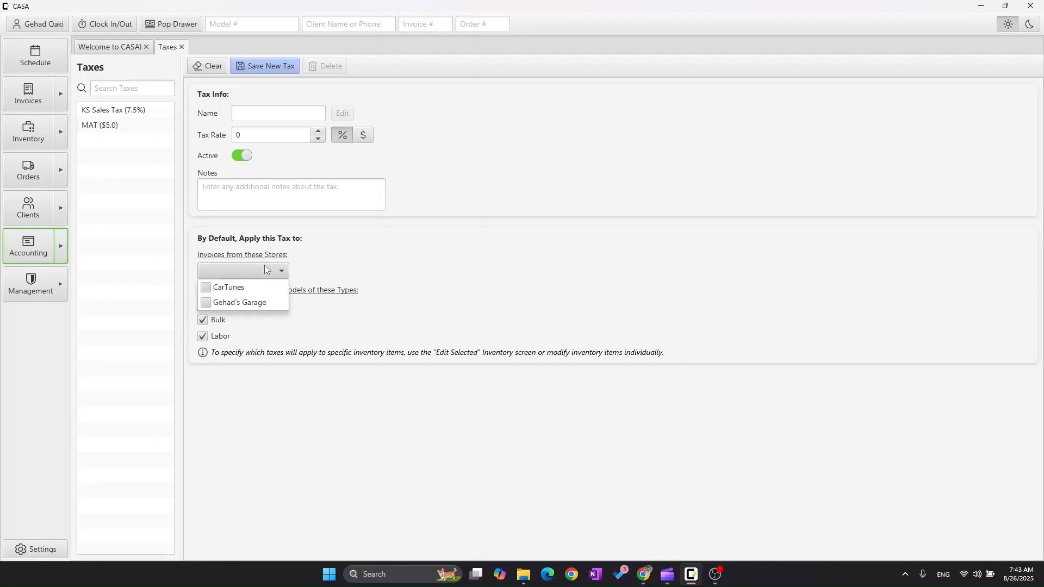
pyautogui.click(333, 271)
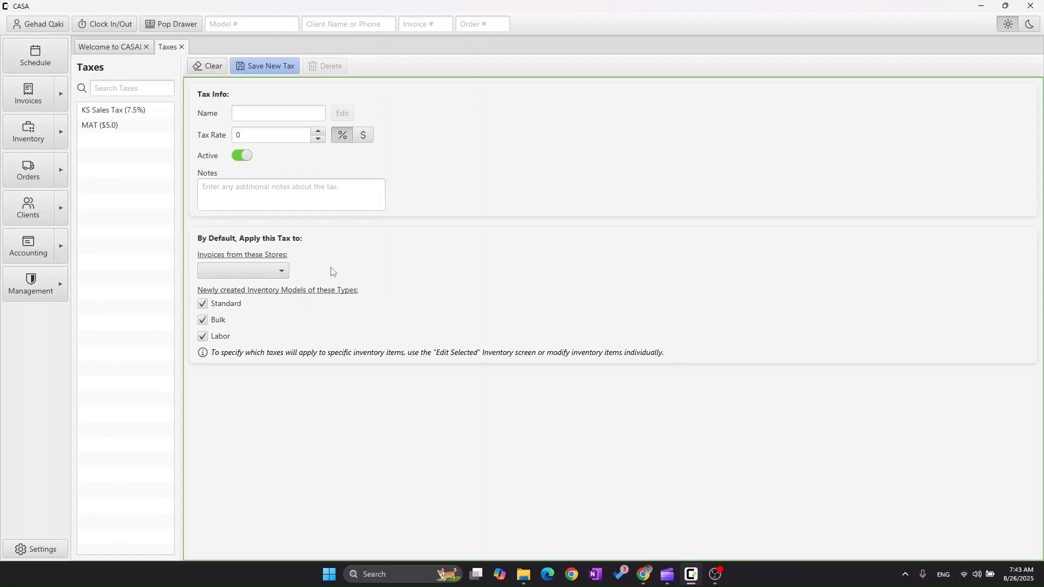
pyautogui.click(285, 114)
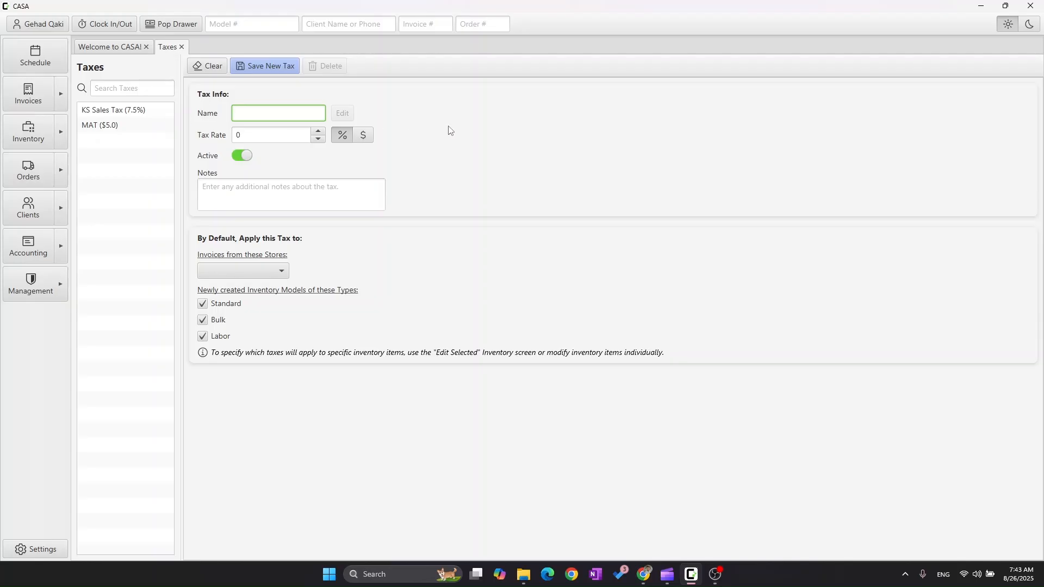
pyautogui.write('CO Sales Tax')
pyautogui.click(290, 135)
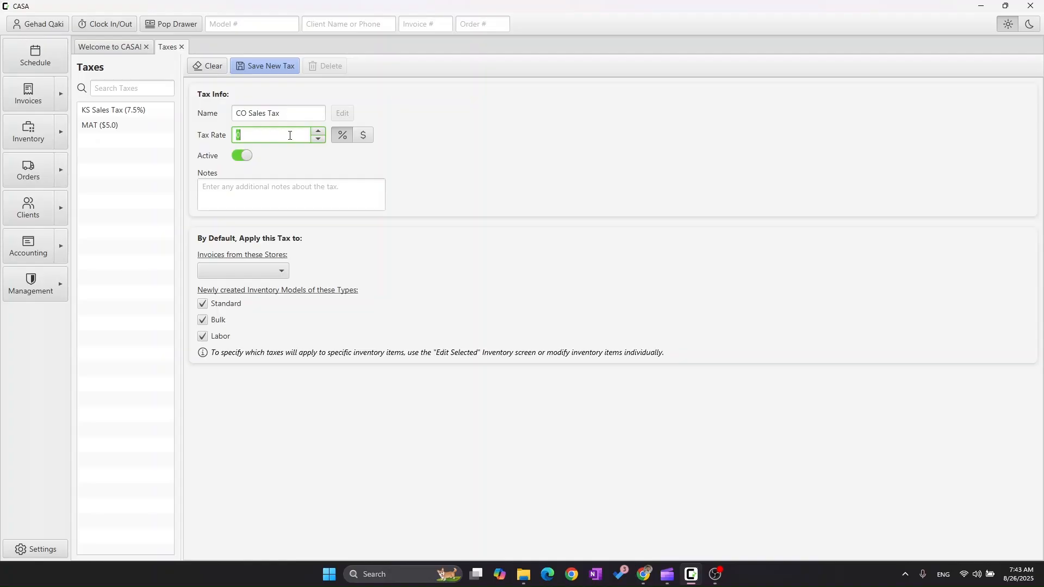
pyautogui.write('8.25')
pyautogui.press('Tab')
pyautogui.click(338, 141)
pyautogui.click(337, 170)
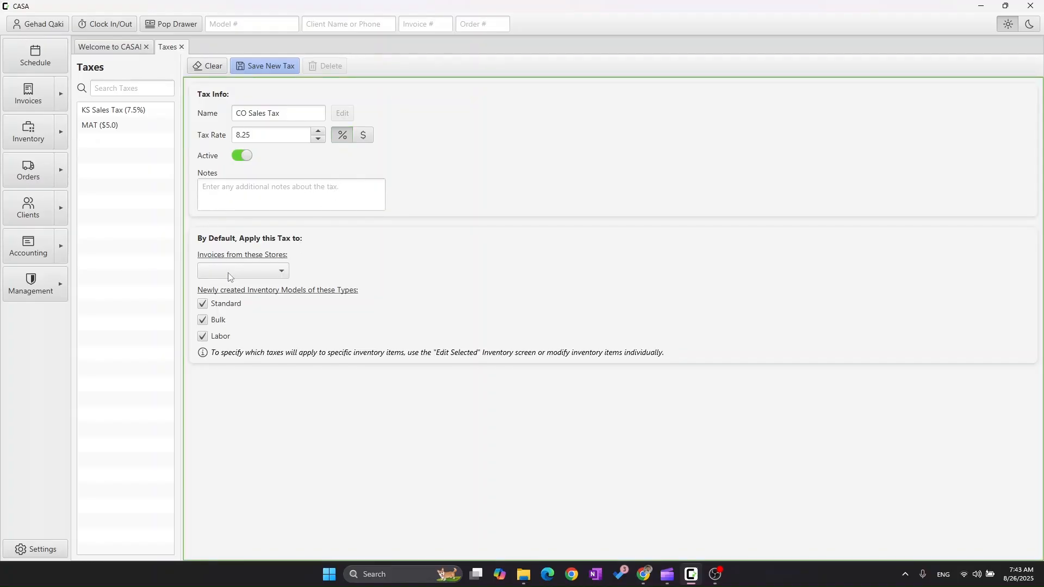
# Apply the tax by default to Gehad's Garage invoices, exclude Labor models, and save the new tax
pyautogui.click(263, 273)
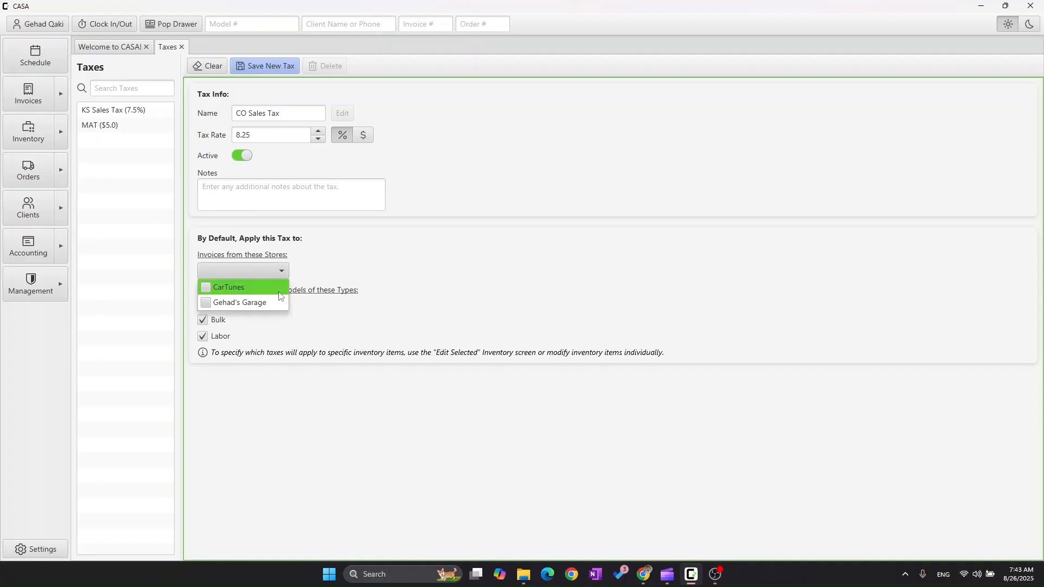
pyautogui.click(204, 303)
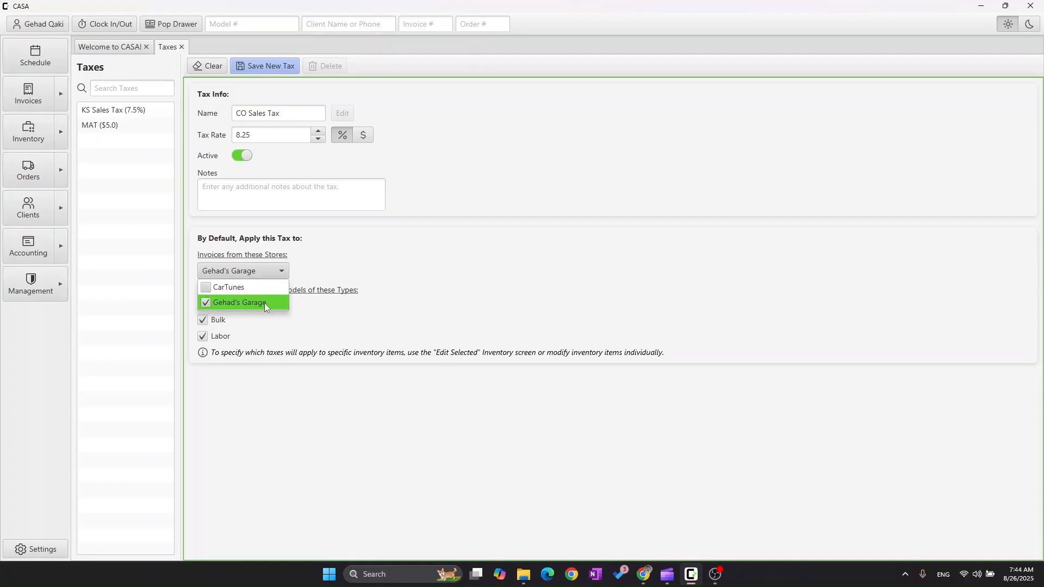
pyautogui.click(362, 274)
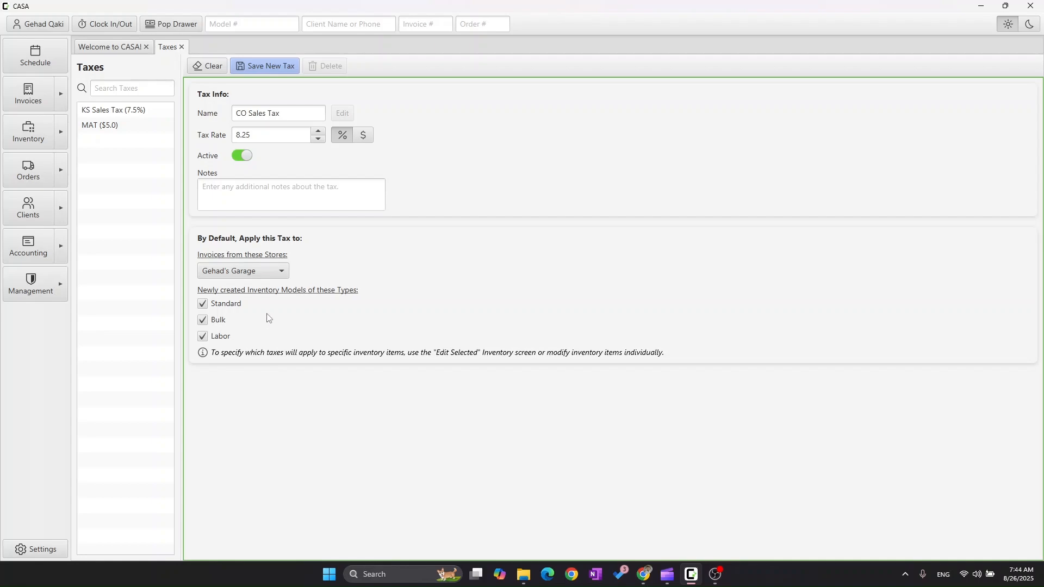
pyautogui.click(204, 336)
pyautogui.click(282, 70)
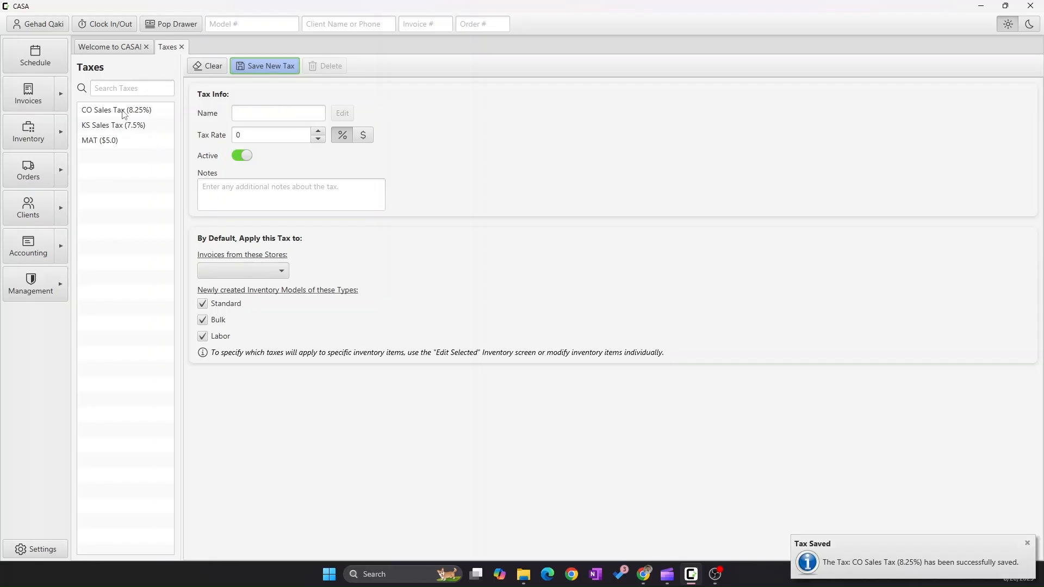
# Name another new tax Tire Disposal and set it as a flat amount of $5
pyautogui.click(118, 111)
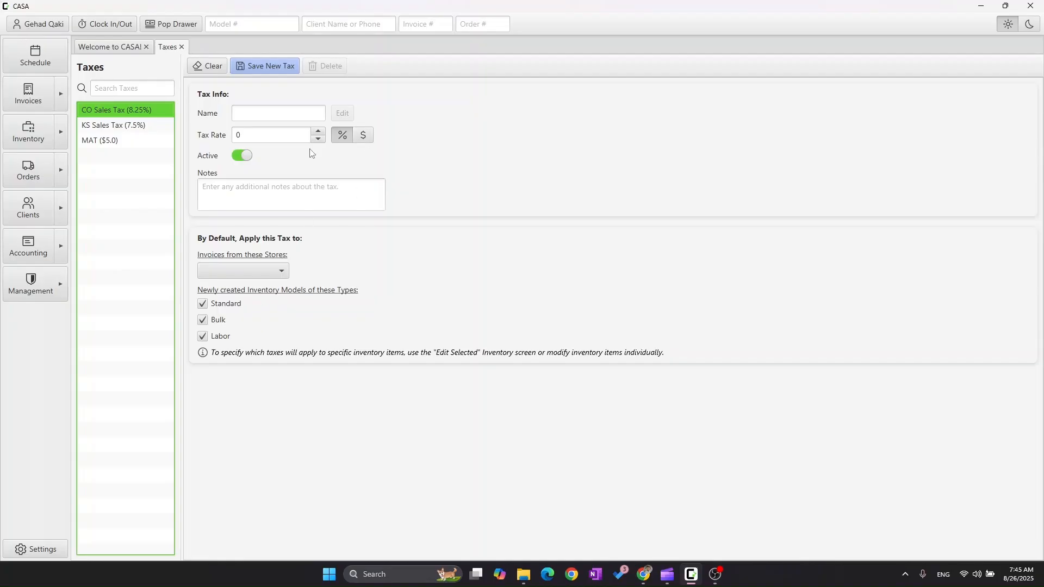
pyautogui.click(287, 115)
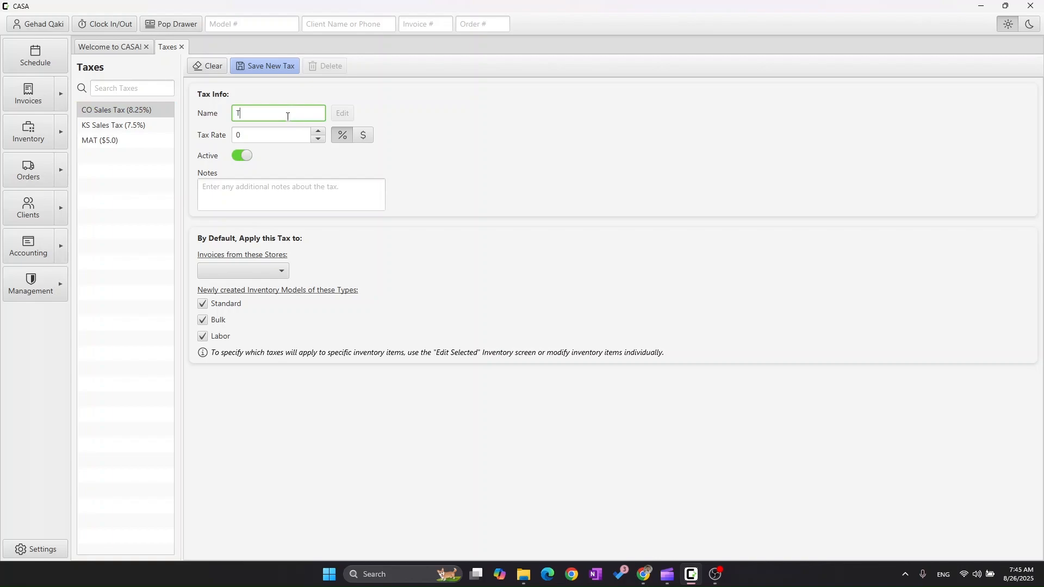
pyautogui.write('Tire De')
pyautogui.press('BackSpace')
pyautogui.write('isposal')
pyautogui.click(371, 139)
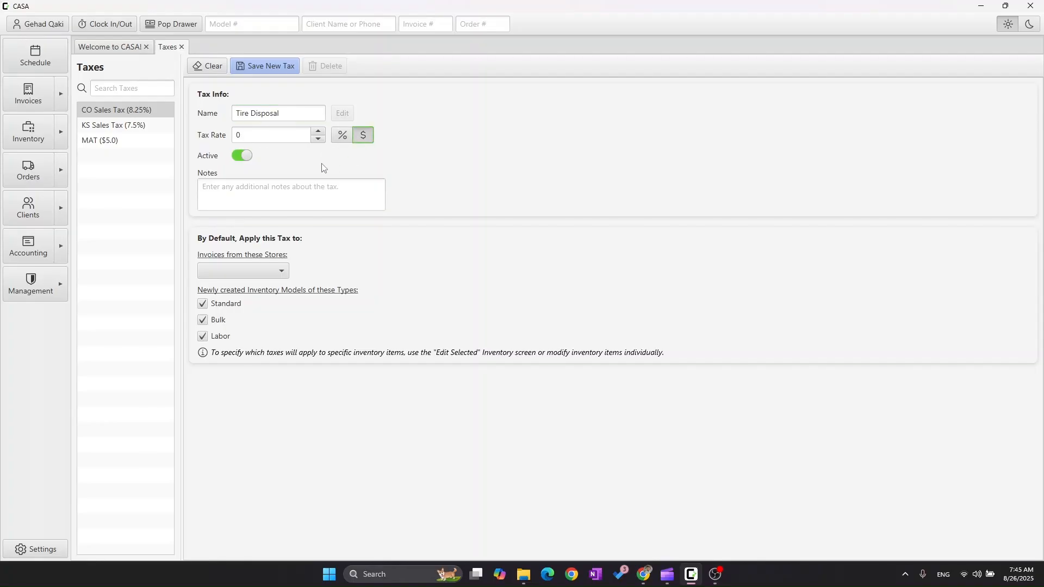
pyautogui.click(282, 138)
pyautogui.write('5')
pyautogui.click(291, 174)
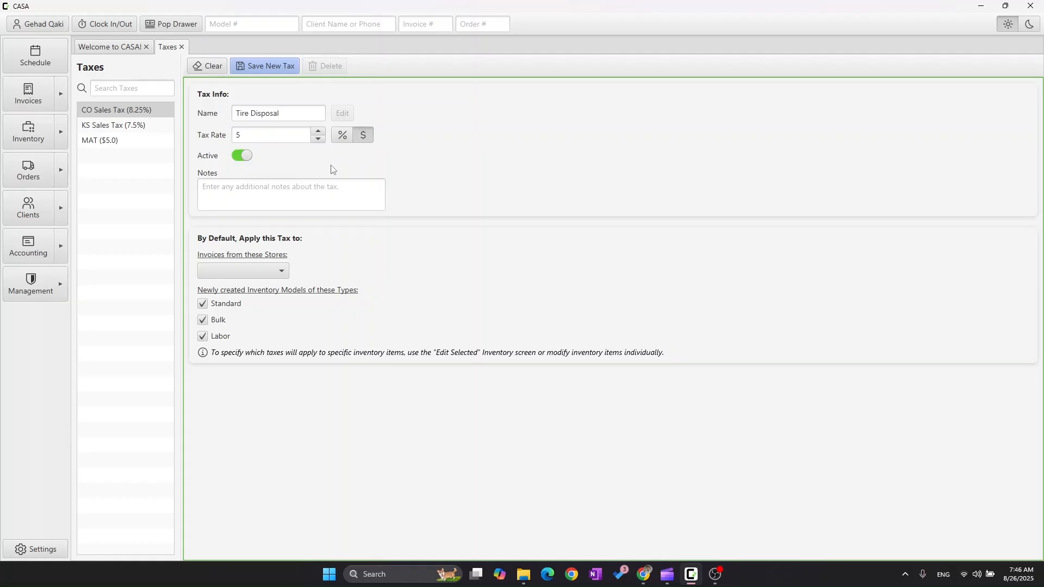
# Add the note "Applies to Tire Related Labor Items" to the Tire Disposal tax
pyautogui.click(308, 193)
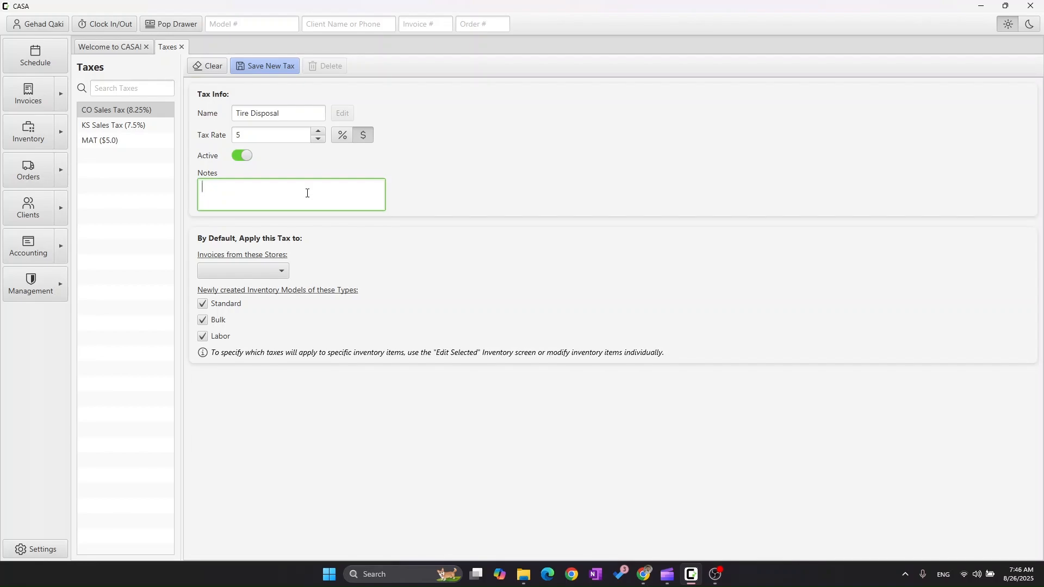
pyautogui.write('Applies to Tire Related Labor Items')
pyautogui.click(453, 206)
# Limit the Tire Disposal tax defaults to Labor models and Gehad's Garage invoices, and save the tax
pyautogui.click(216, 305)
pyautogui.click(215, 320)
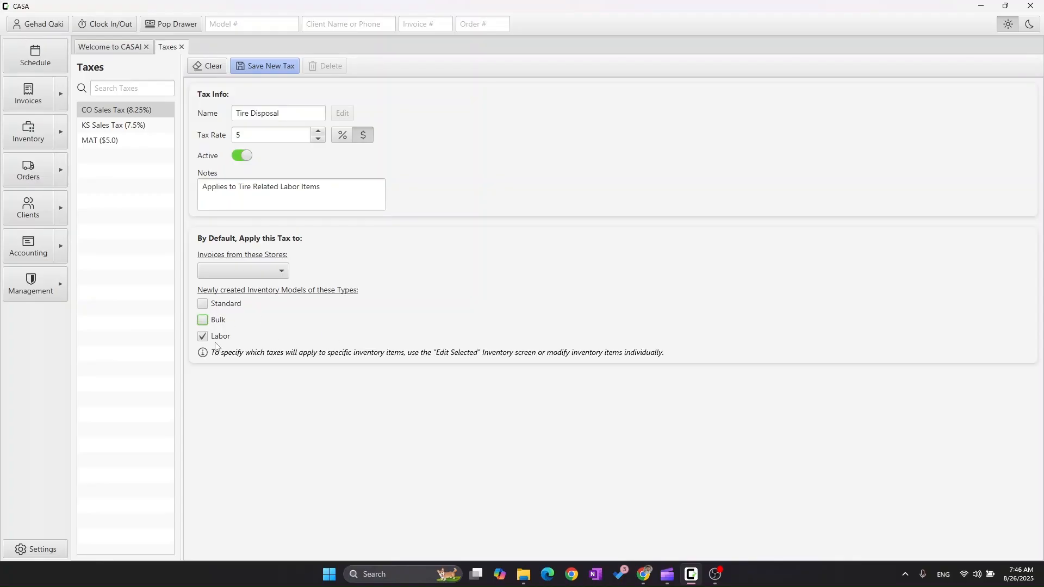
pyautogui.click(240, 275)
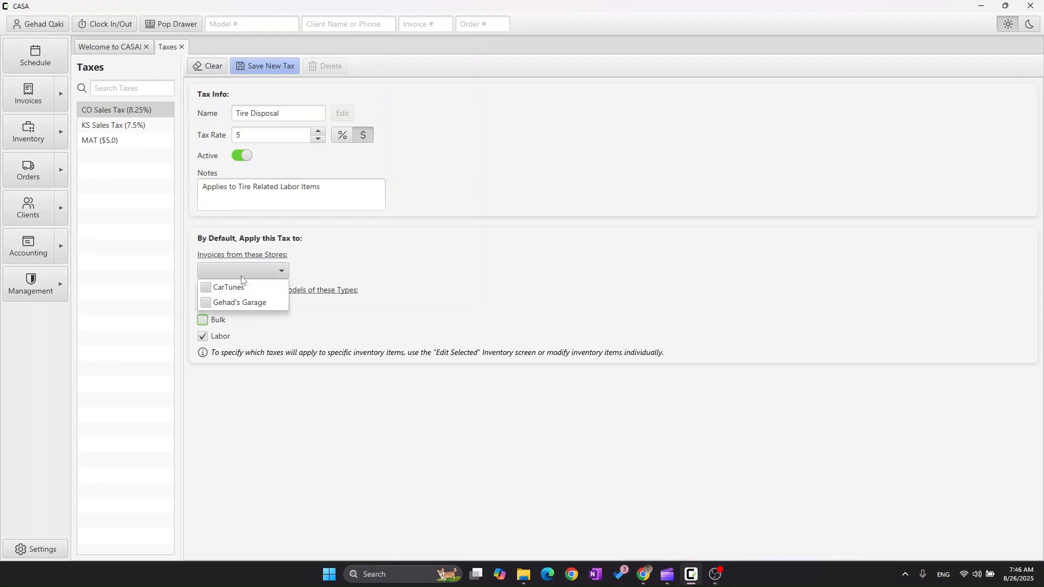
pyautogui.click(213, 303)
pyautogui.click(333, 336)
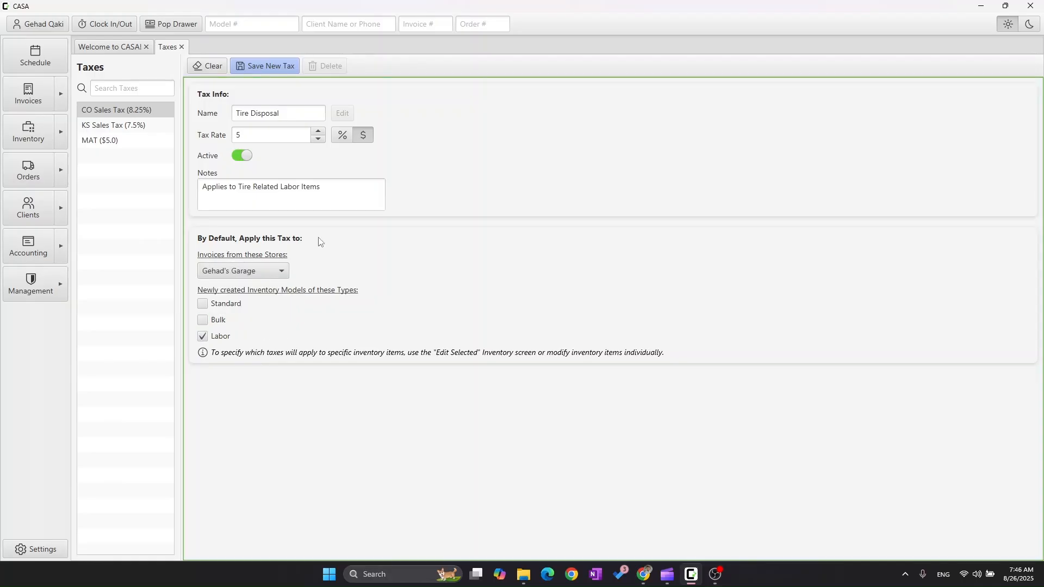
pyautogui.click(276, 65)
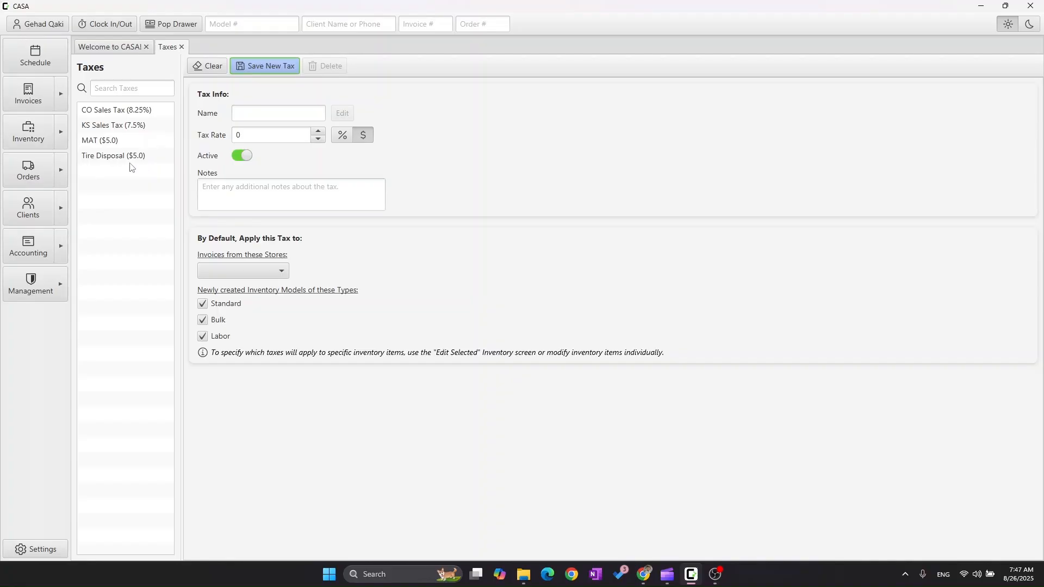
# Search the inventory for items of the make AUDIOCONTROL and hide the search filters
pyautogui.click(36, 138)
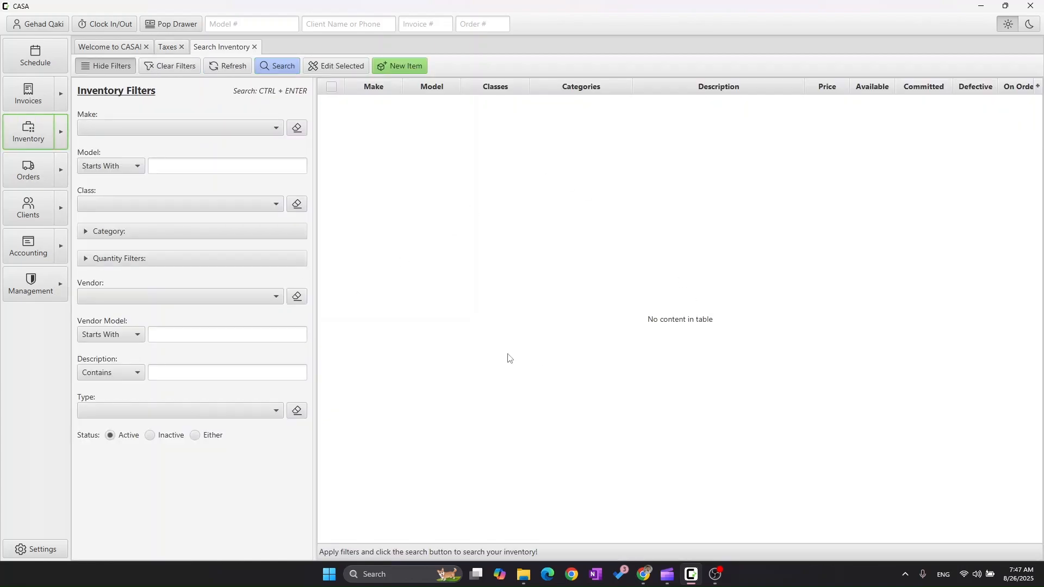
pyautogui.click(216, 127)
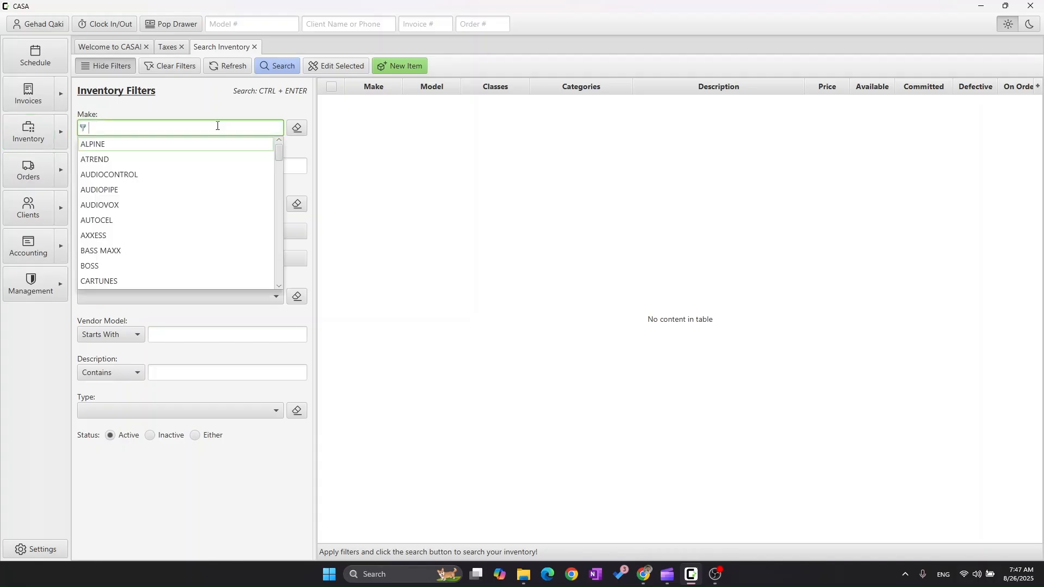
pyautogui.click(185, 179)
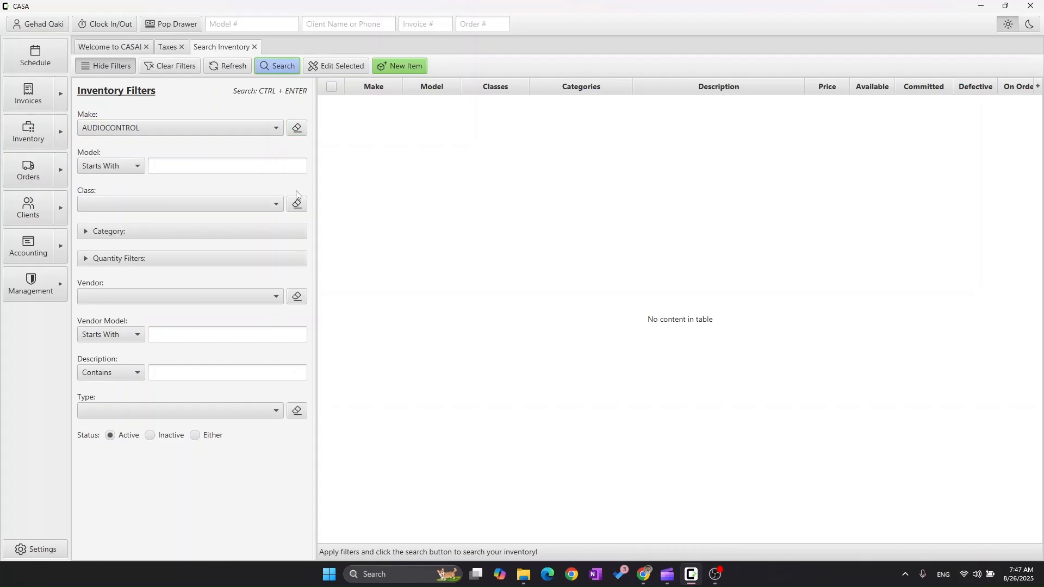
pyautogui.hotkey('ctrl', 'Return')
pyautogui.click(104, 67)
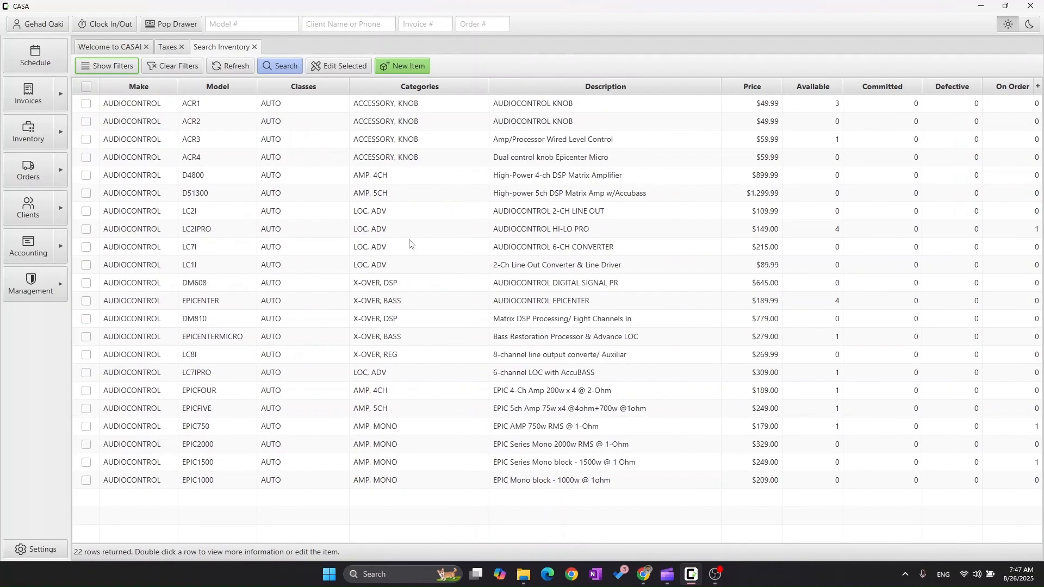
# Open the ACR1 inventory item, apply CO Sales Tax to it, and save the item
pyautogui.click(222, 107)
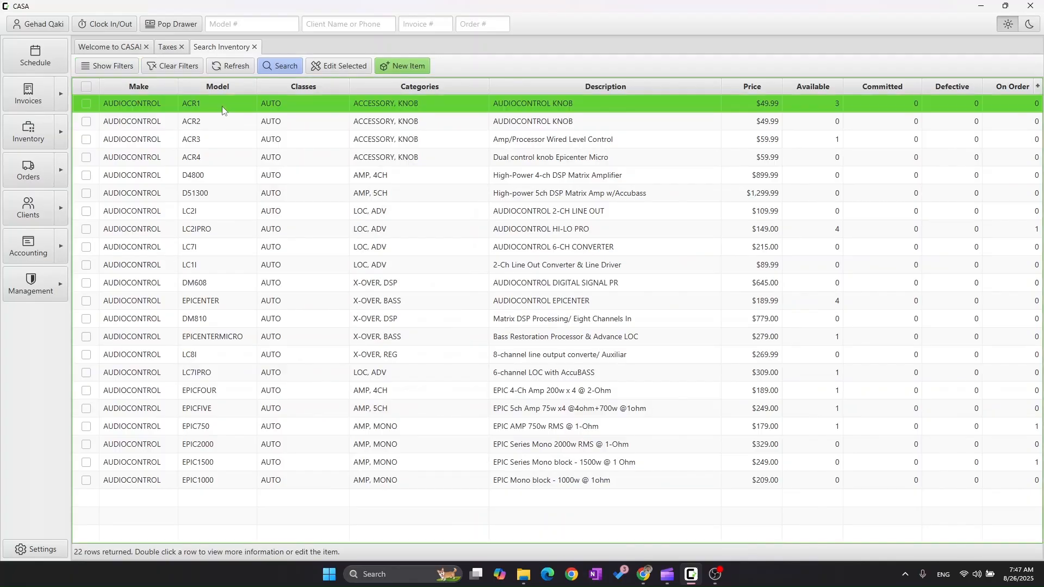
pyautogui.doubleClick(222, 109)
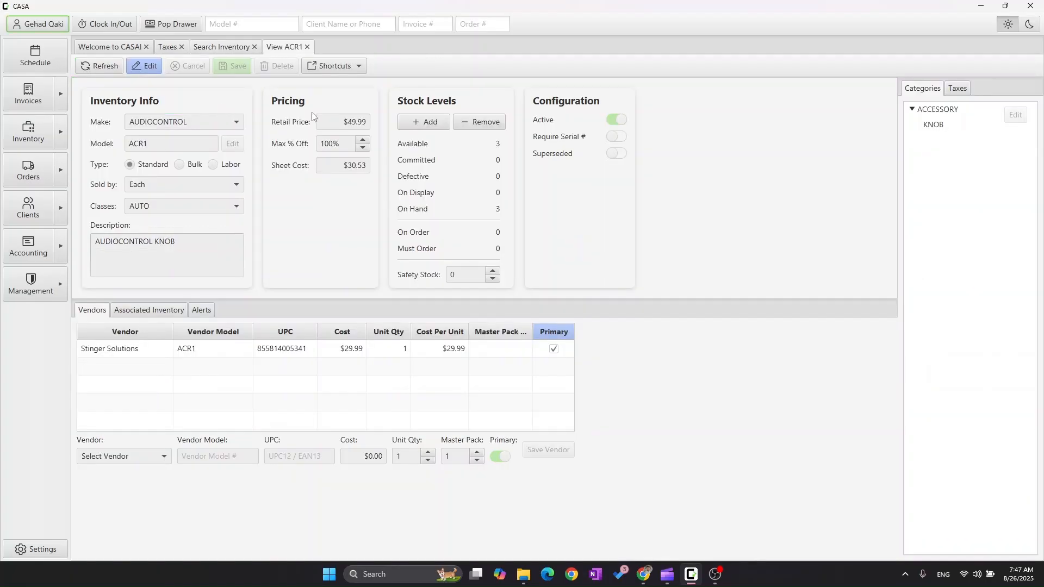
pyautogui.click(961, 97)
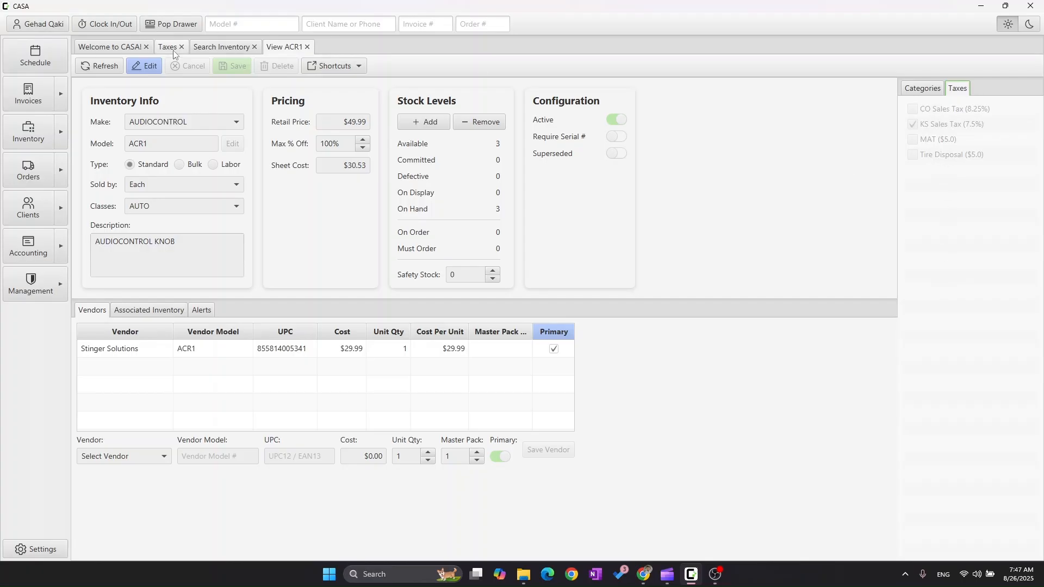
pyautogui.click(144, 66)
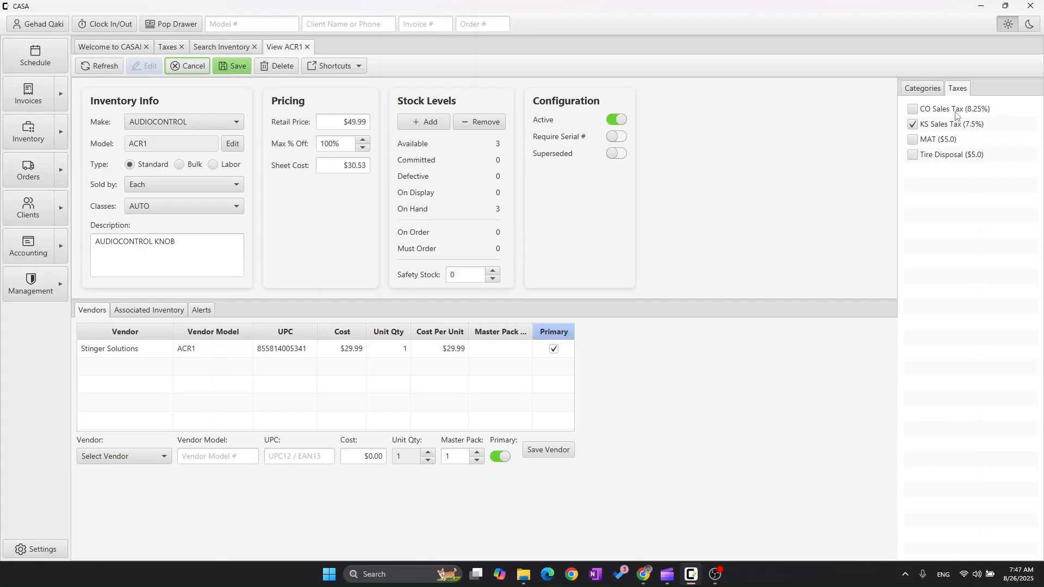
pyautogui.click(913, 110)
pyautogui.click(243, 72)
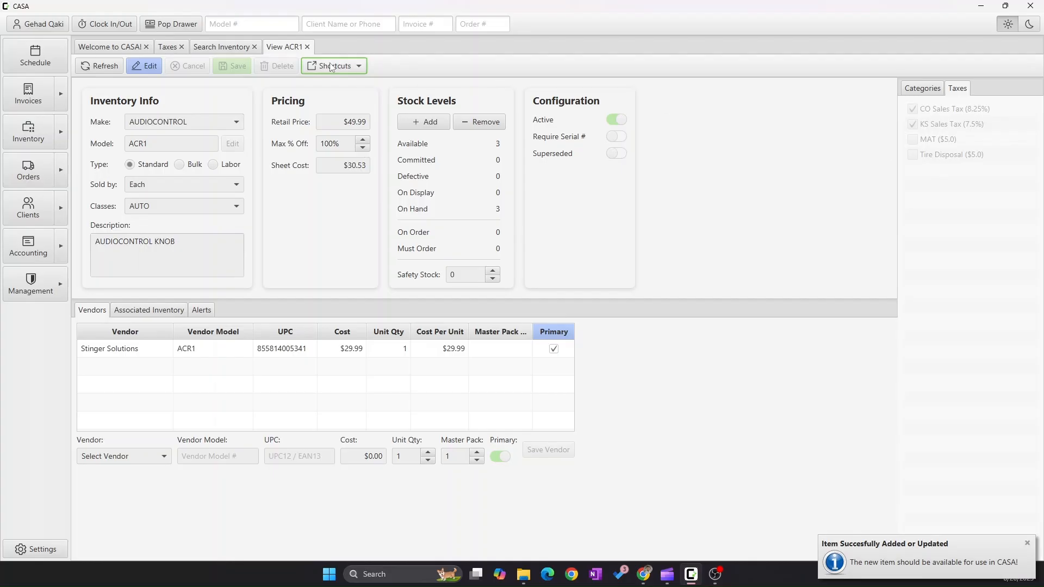
# Return to the inventory search, clear the make filter, and search for all Standard type items
pyautogui.click(224, 48)
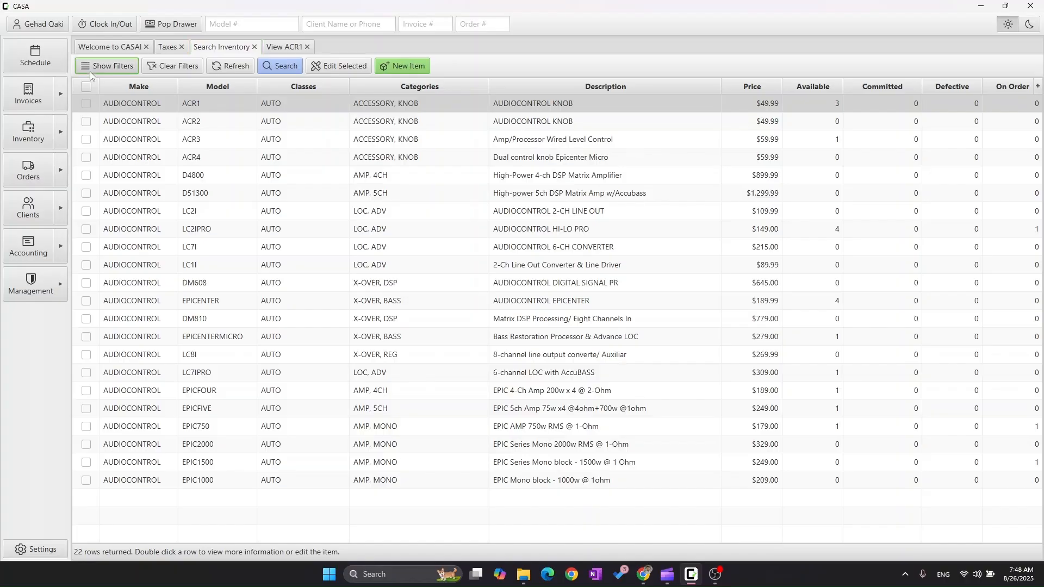
pyautogui.click(90, 71)
pyautogui.click(301, 127)
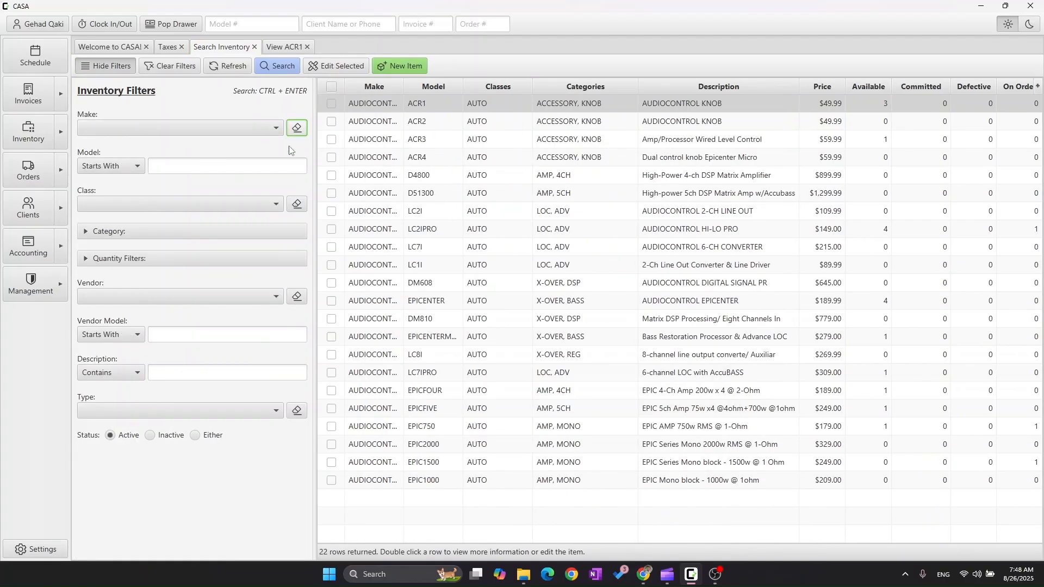
pyautogui.click(147, 412)
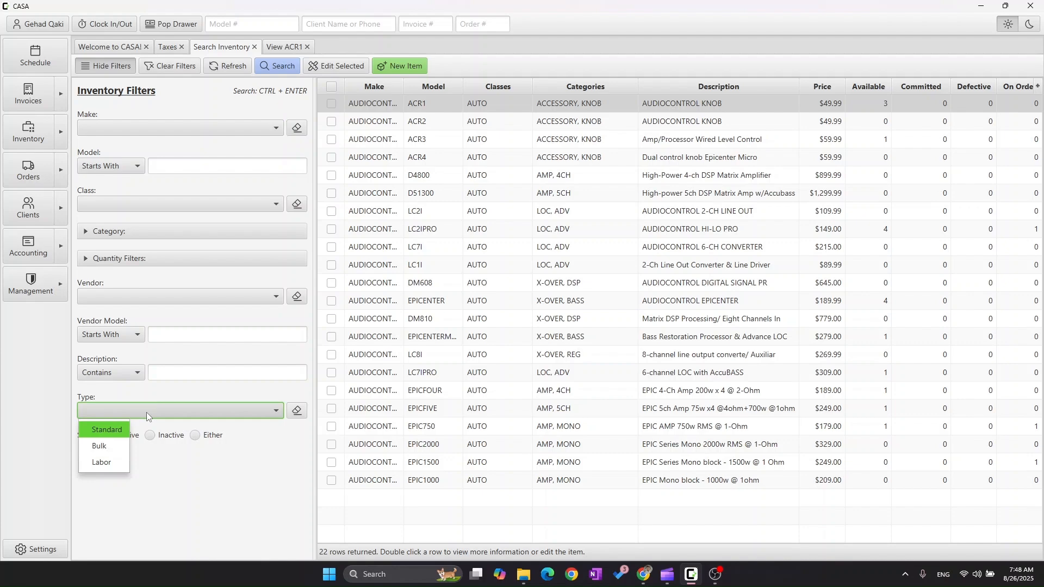
pyautogui.click(121, 432)
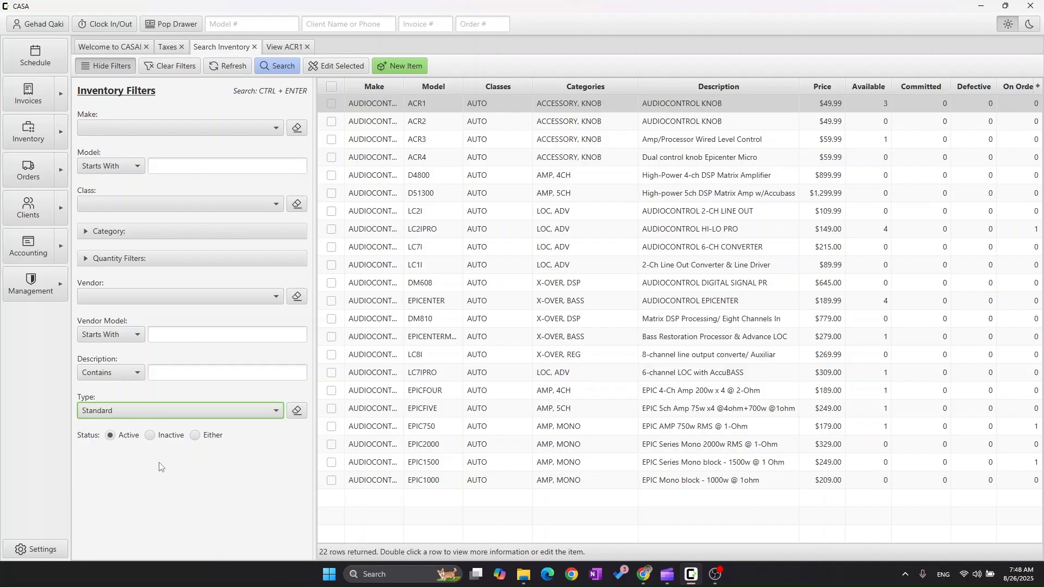
pyautogui.click(259, 68)
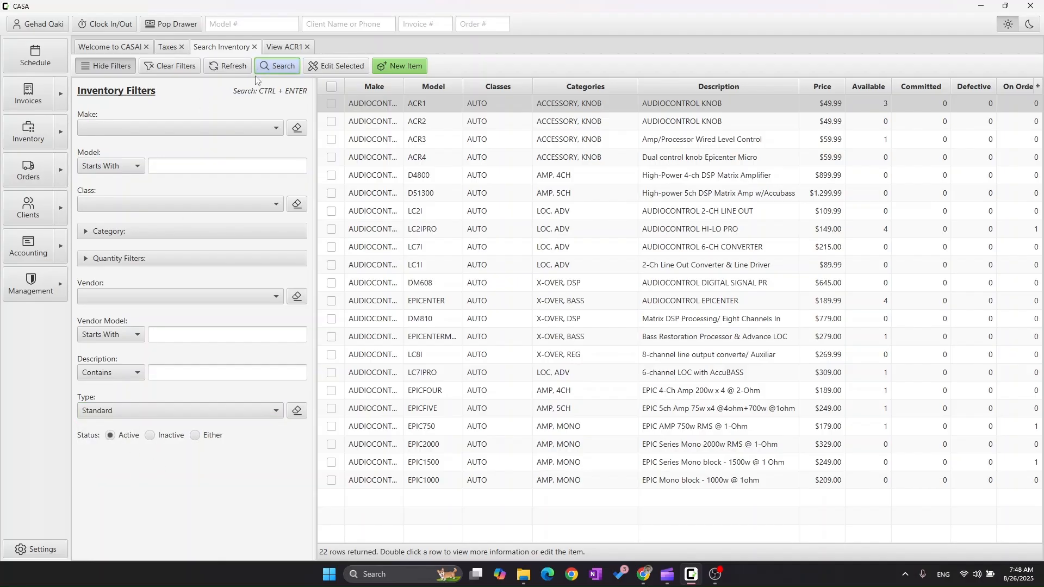
# Hide the search filters, select all the Standard items found, and open them for bulk editing
pyautogui.click(102, 66)
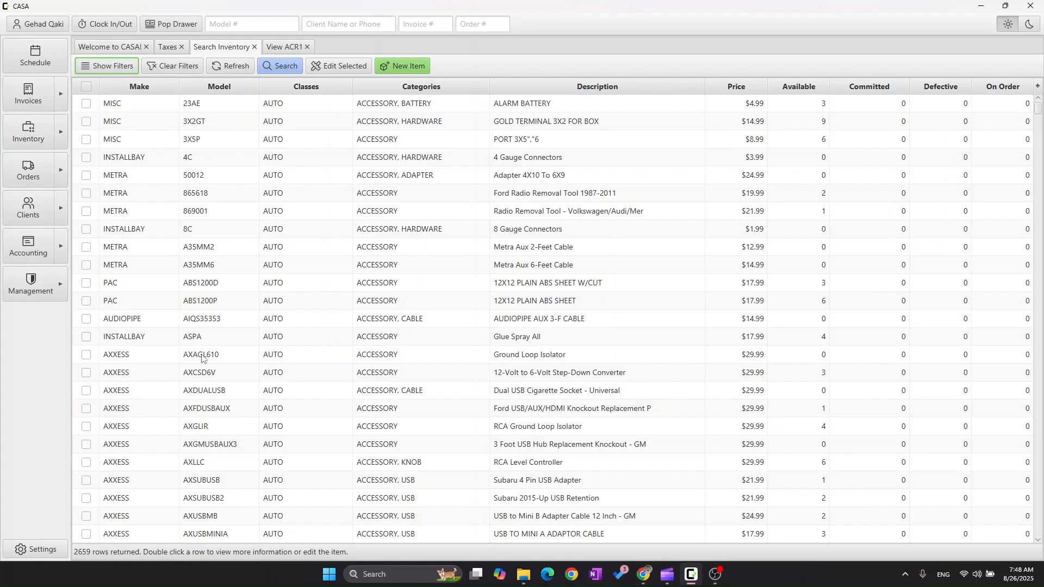
pyautogui.click(86, 88)
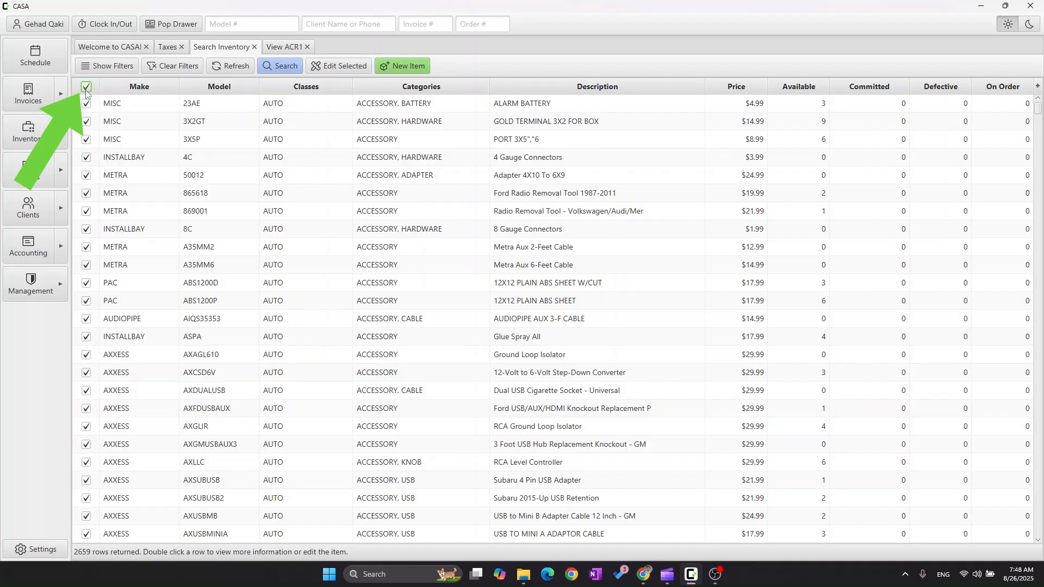
pyautogui.click(337, 69)
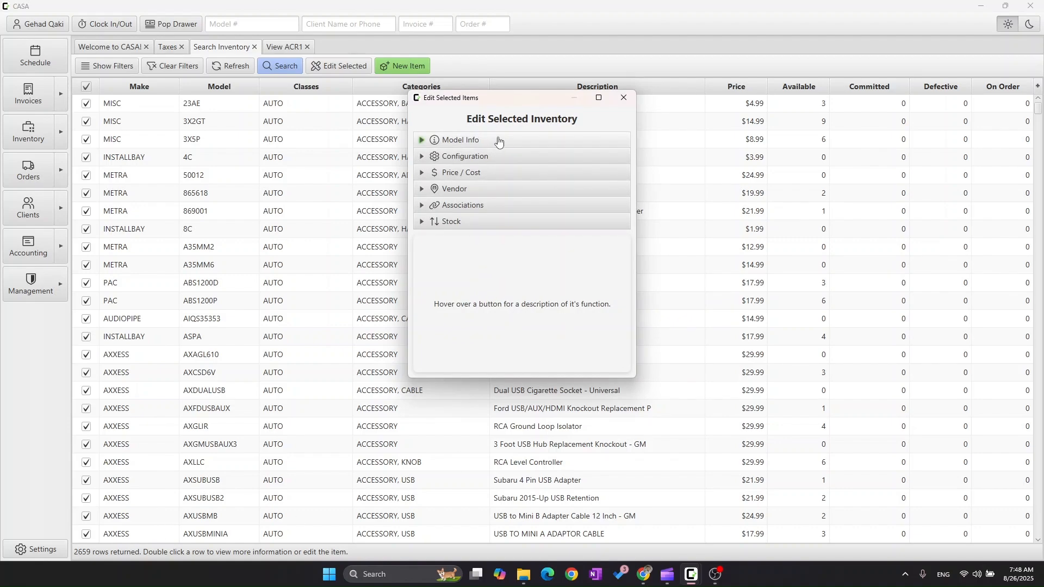
# Set the taxes of all selected items to CO Sales Tax and KS Sales Tax, save, and close the bulk editor
pyautogui.click(509, 157)
pyautogui.click(511, 201)
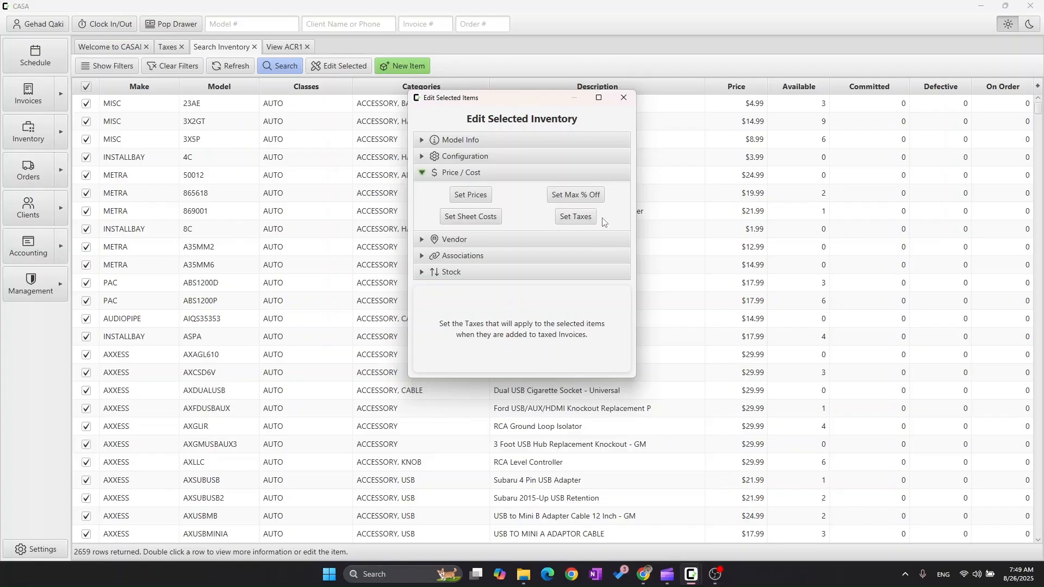
pyautogui.click(576, 220)
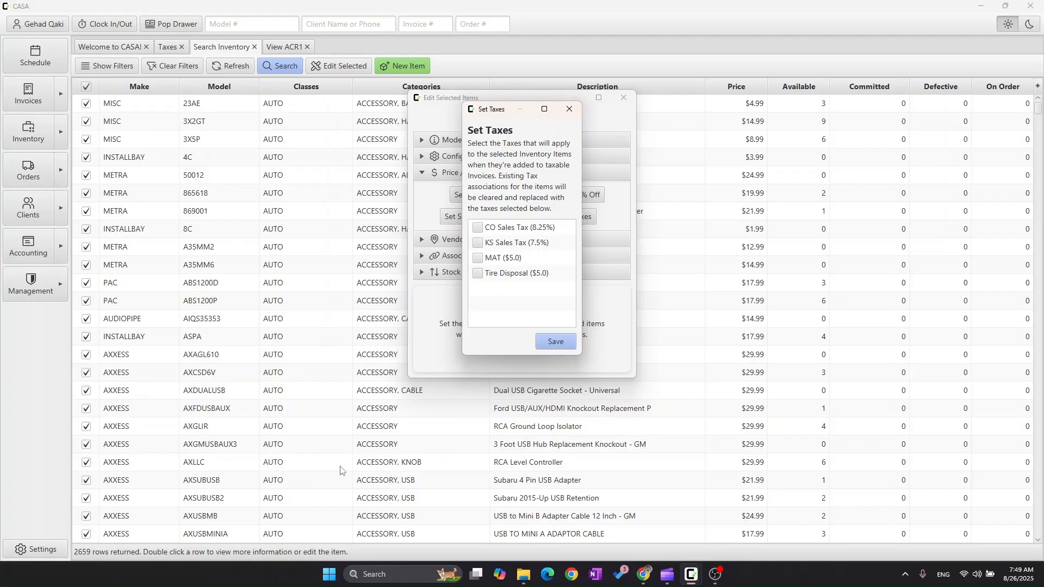
pyautogui.click(478, 227)
pyautogui.click(477, 243)
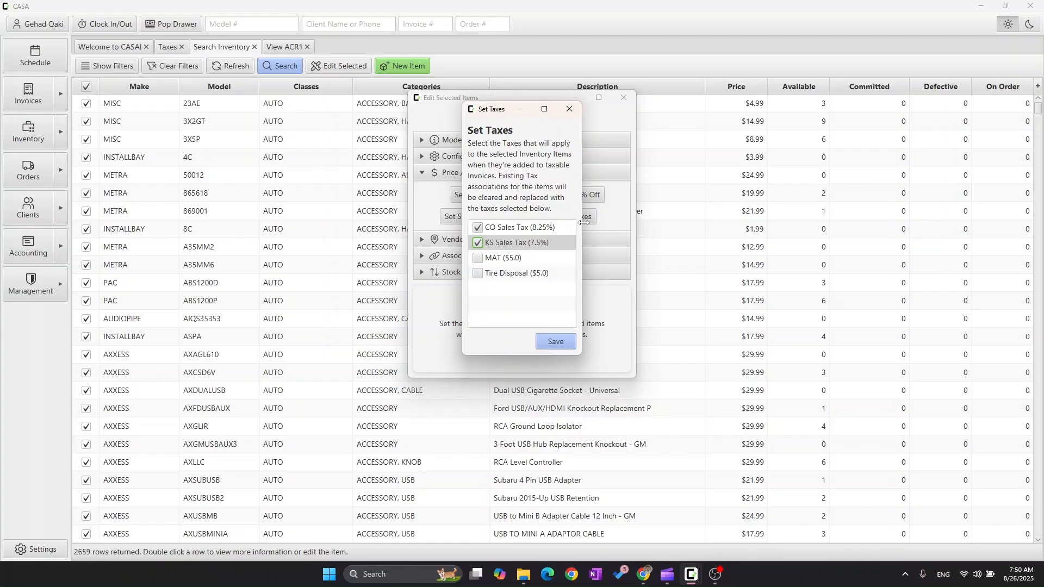
pyautogui.moveTo(586, 229); pyautogui.dragTo(711, 228)
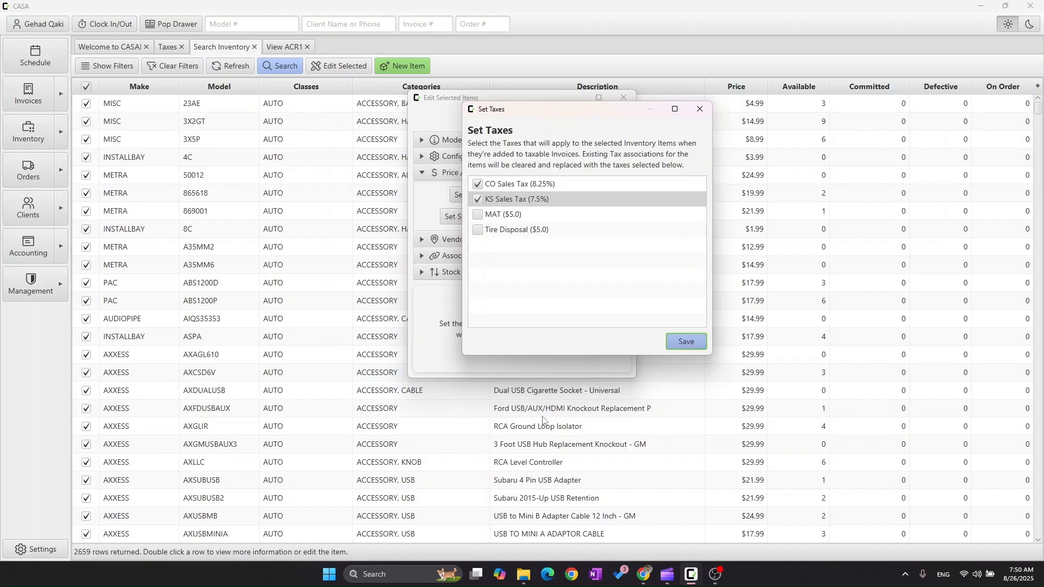
pyautogui.press('Return')
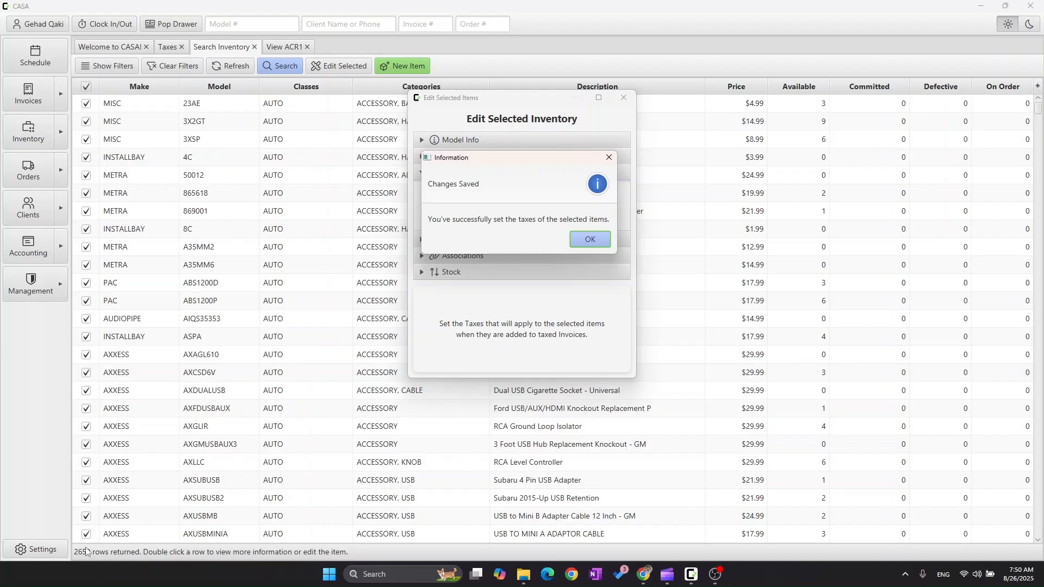
pyautogui.click(589, 239)
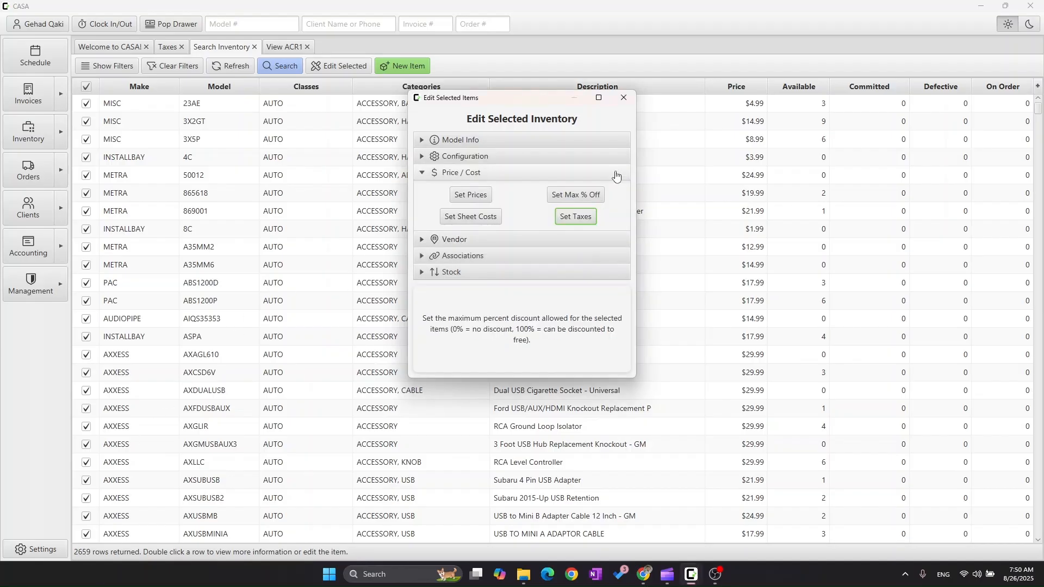
pyautogui.click(623, 97)
# Start a new inventory item from the inventory search and show its default taxes
pyautogui.hotkey('ctrl', 'shift', 'Tab')
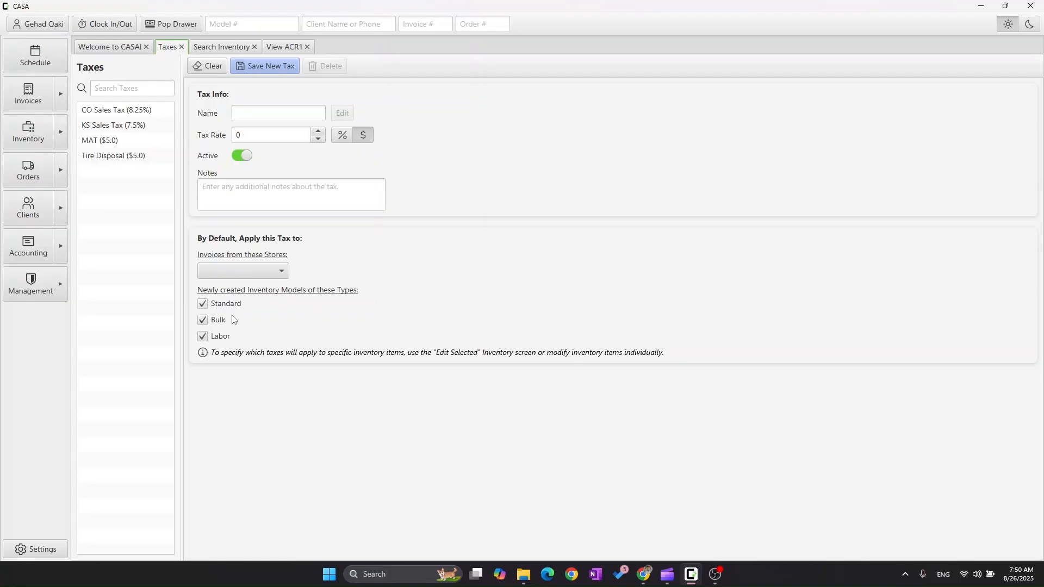
pyautogui.click(236, 48)
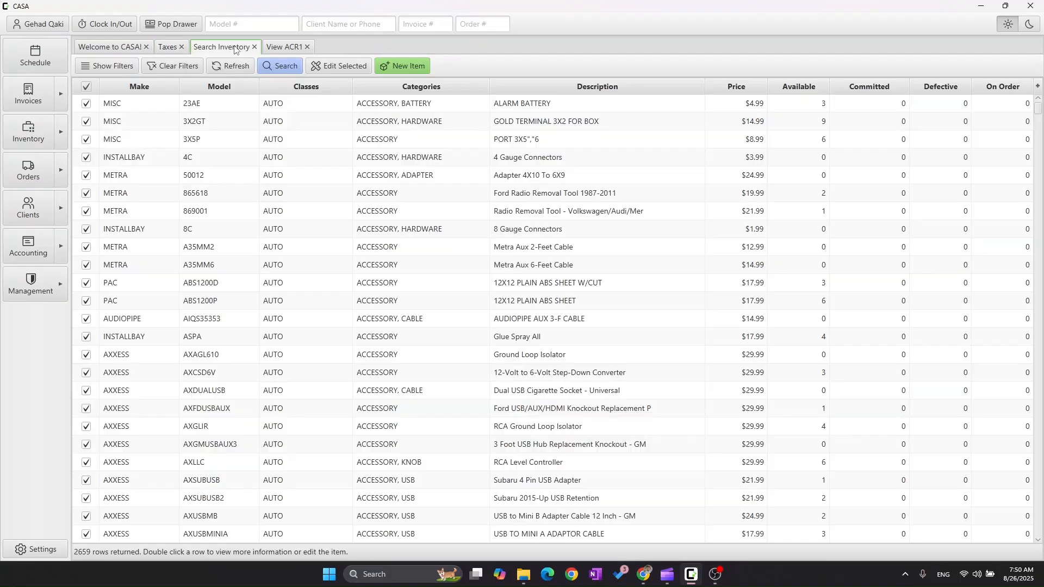
pyautogui.click(393, 70)
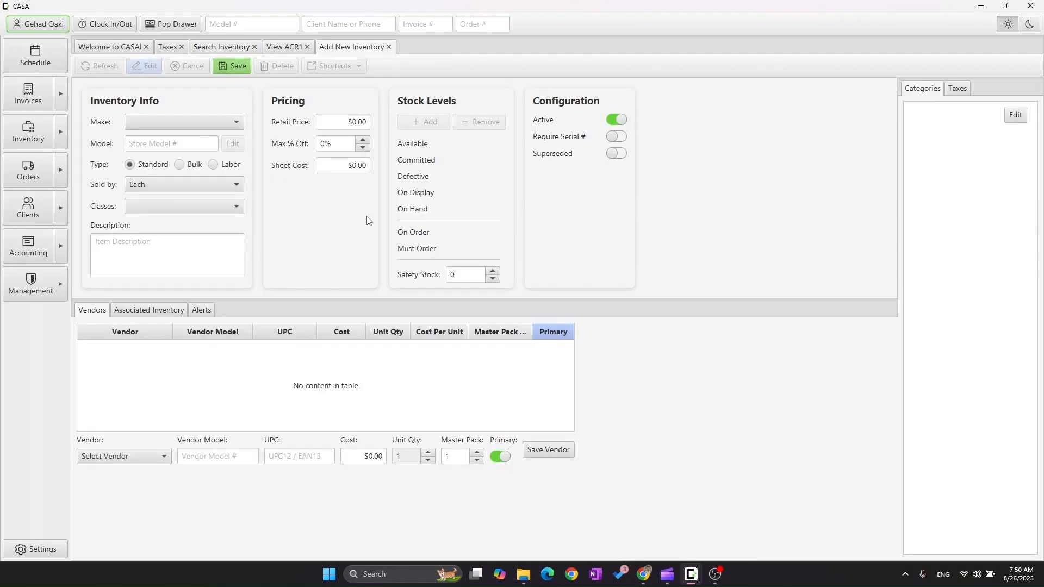
pyautogui.click(957, 93)
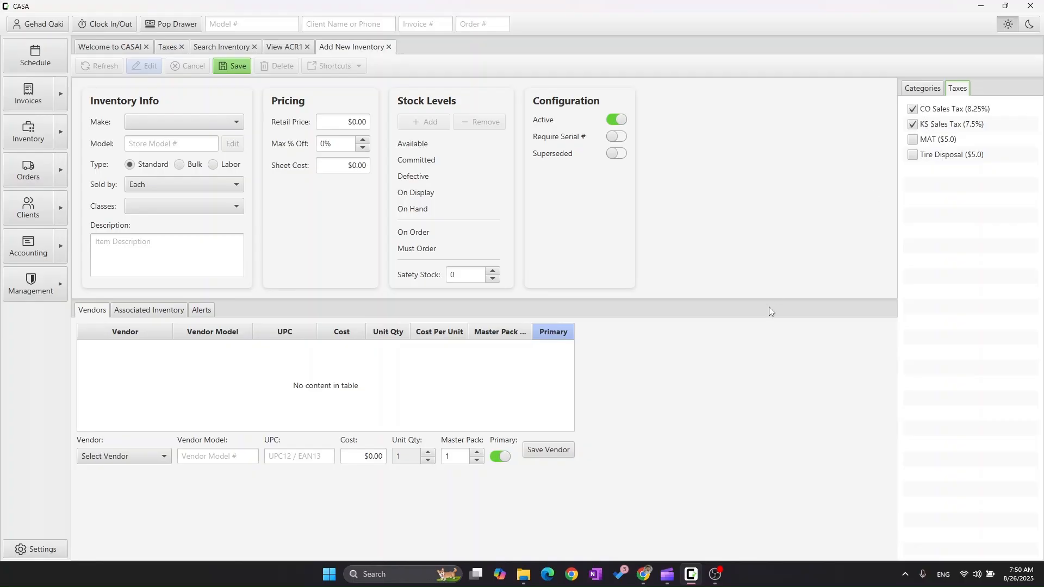
# Switch the new item's type to Labor, Bulk and back to Standard to compare which taxes apply by default
pyautogui.click(213, 165)
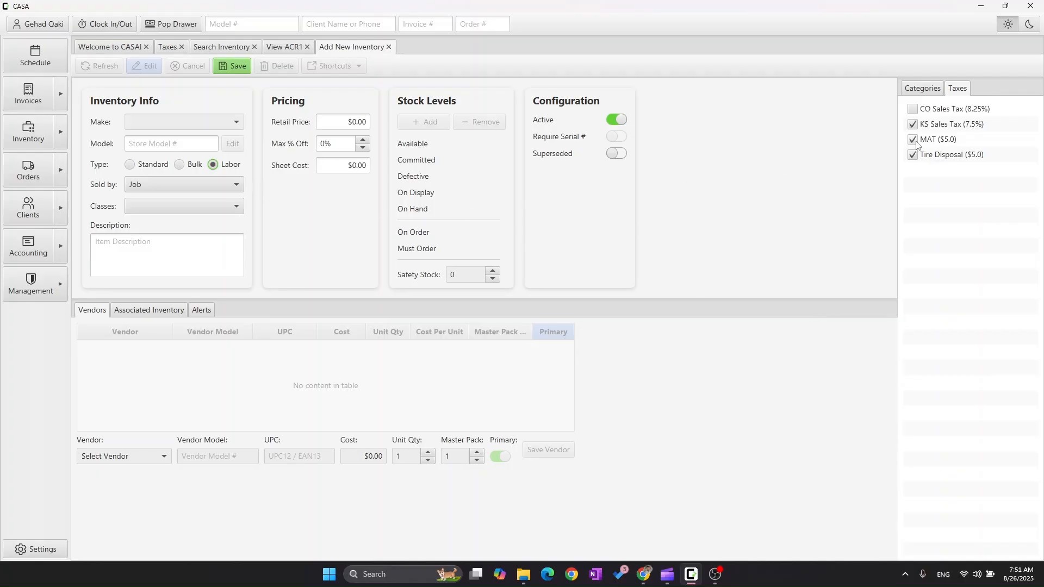
pyautogui.click(185, 165)
pyautogui.click(150, 166)
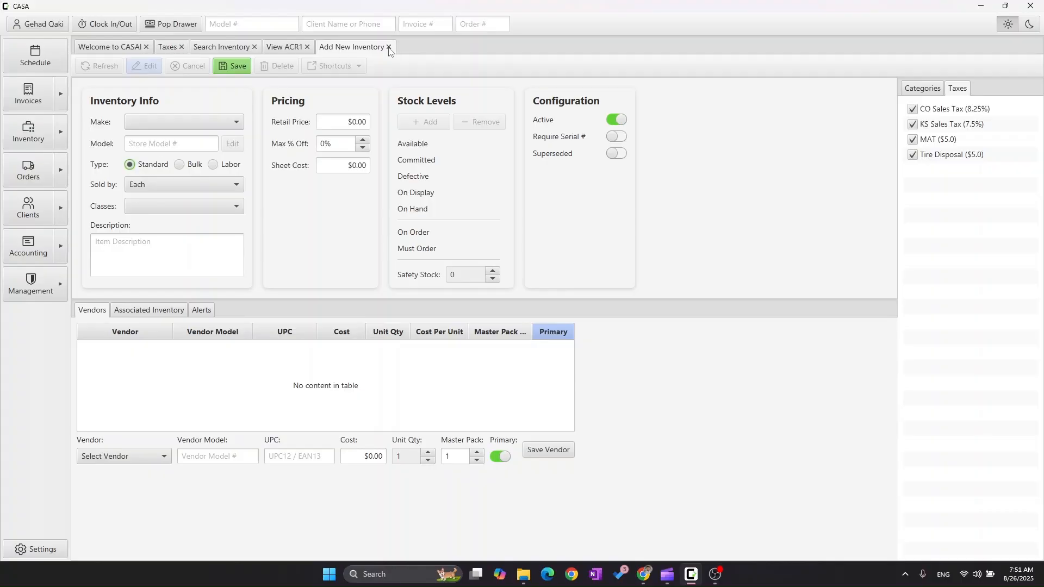